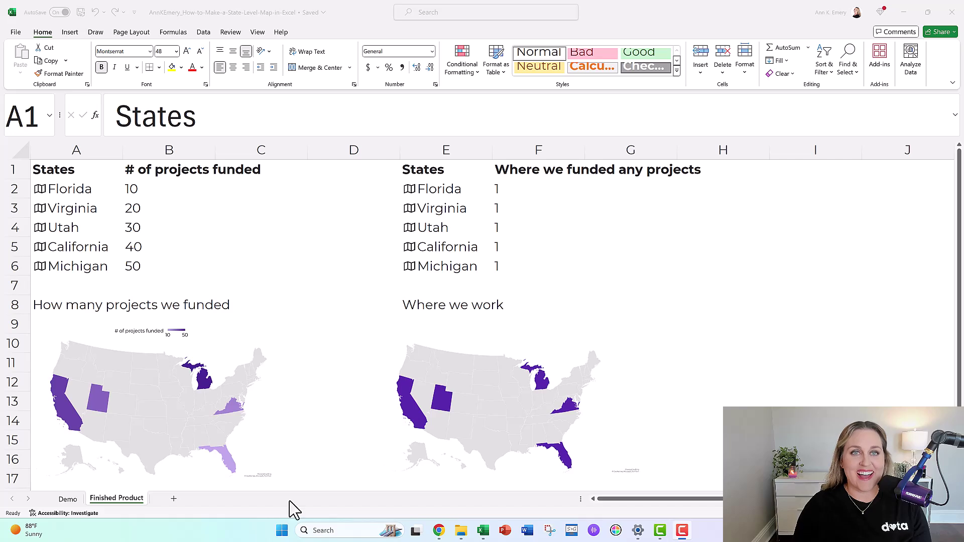
- On the Demo sheet, enter the States heading in A1 and Florida below it
left_click(71, 502)
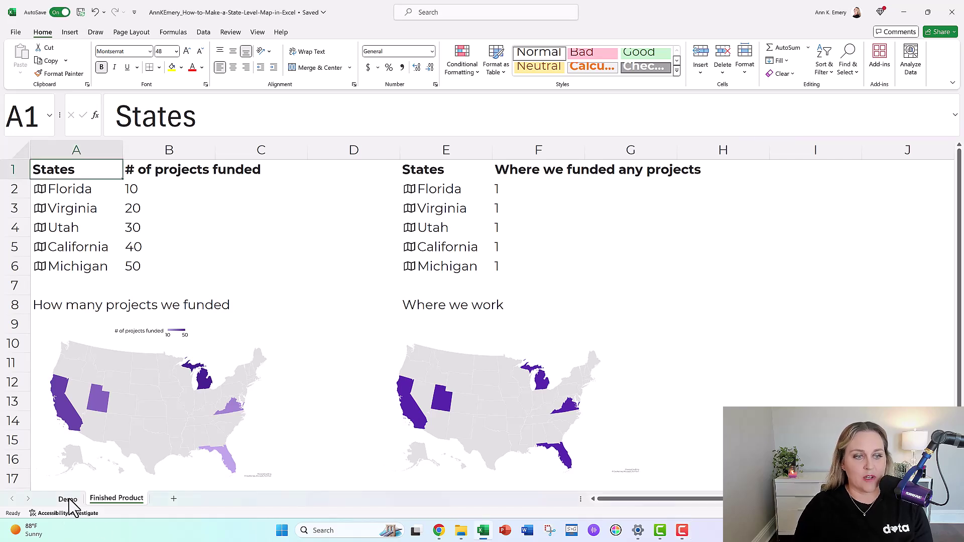
left_click(71, 501)
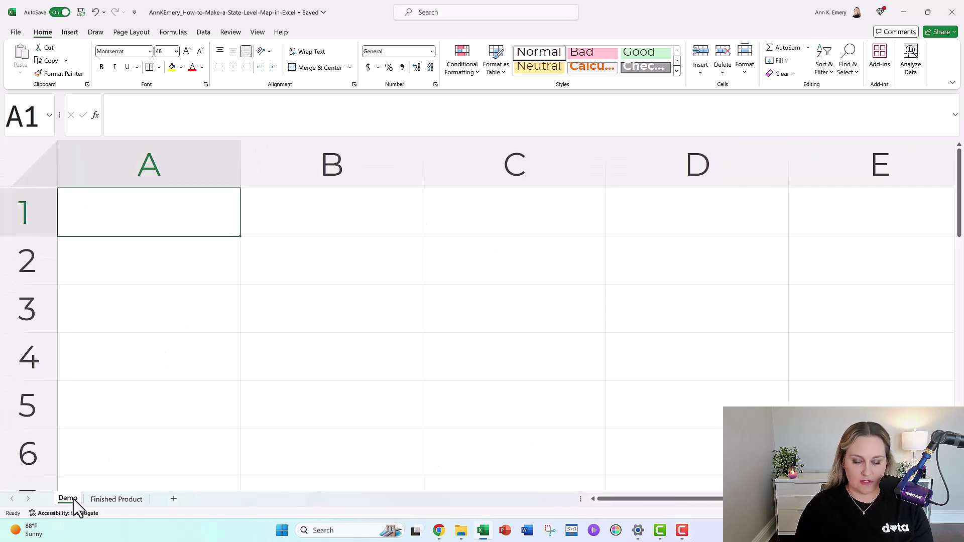
type("States")
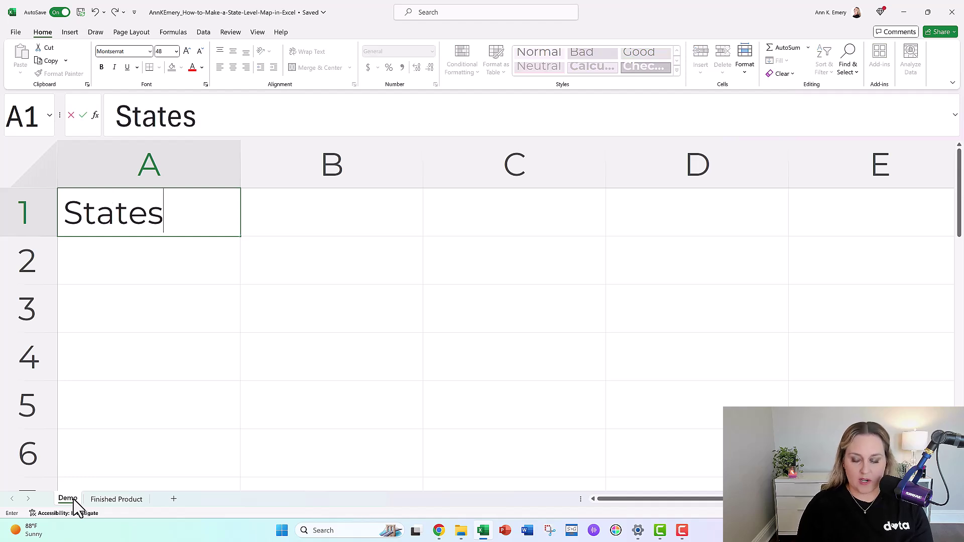
key("Return")
type("Florida")
key("Return")
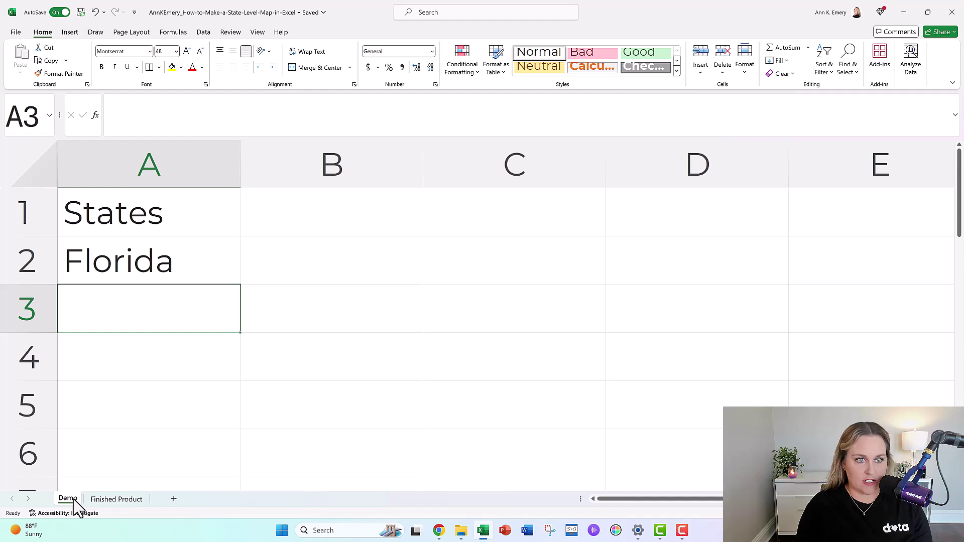
- Add Washington and California, then convert the state names to the Geography data type
type("Washington")
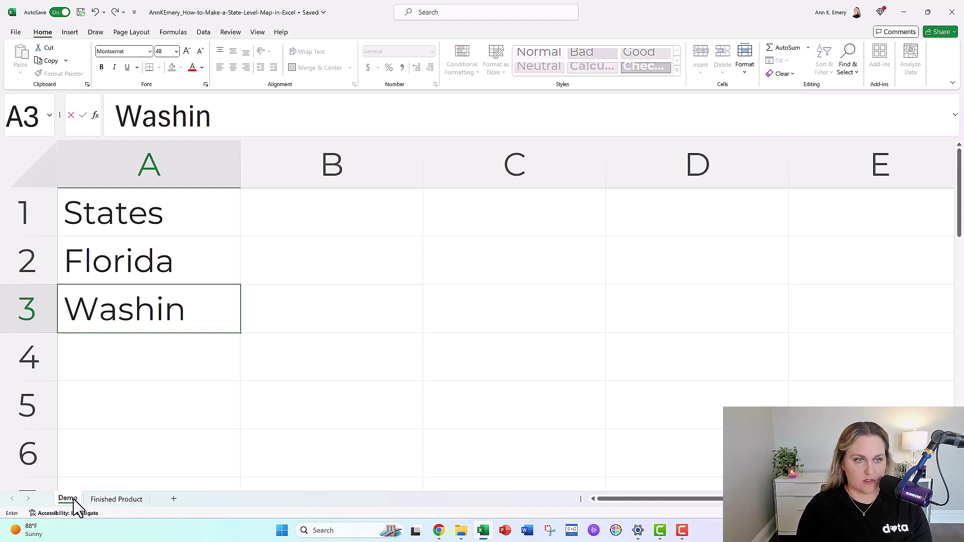
key("Return")
type("California")
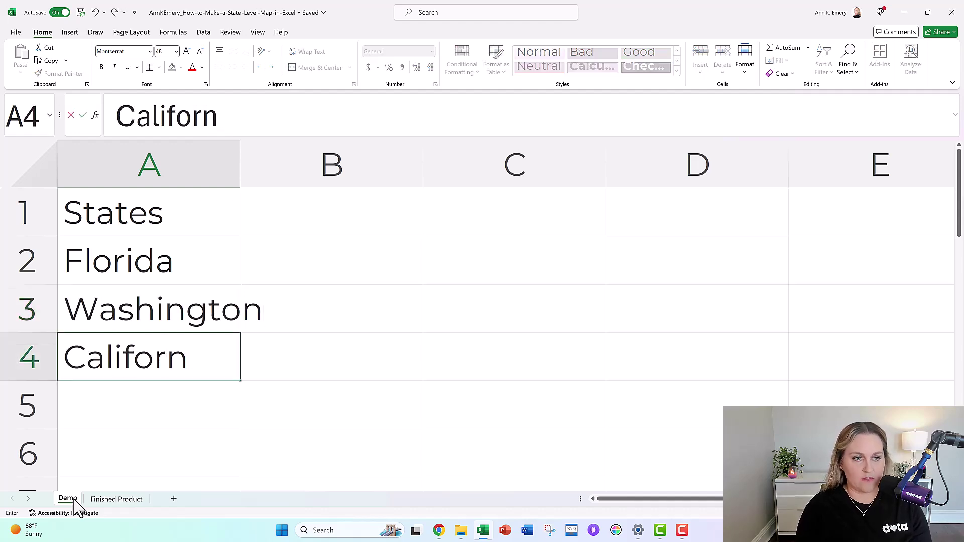
key("Return")
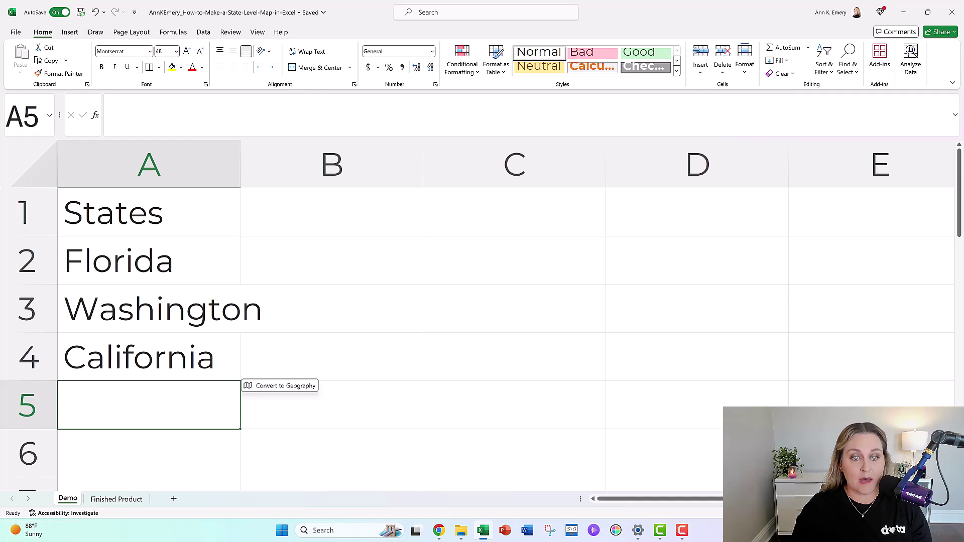
left_click(290, 387)
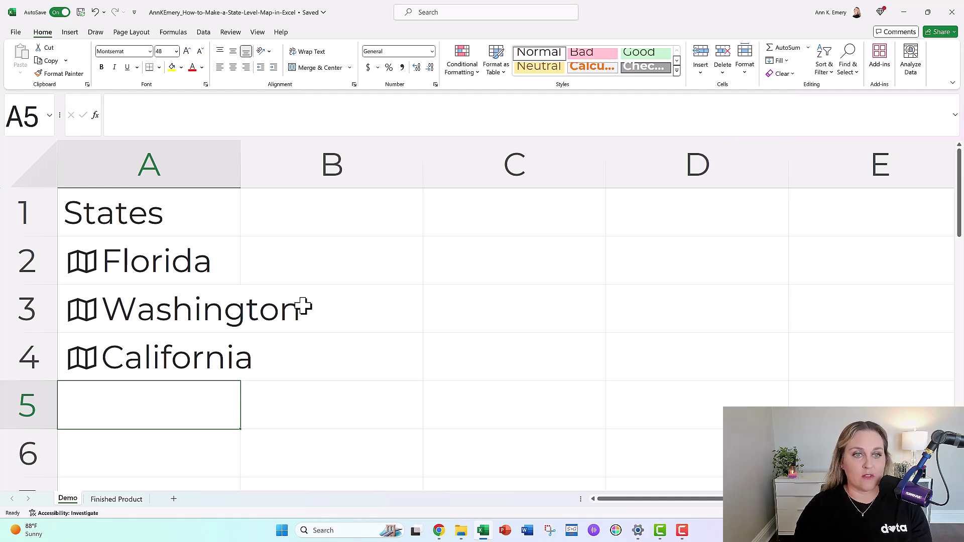
left_click(332, 203)
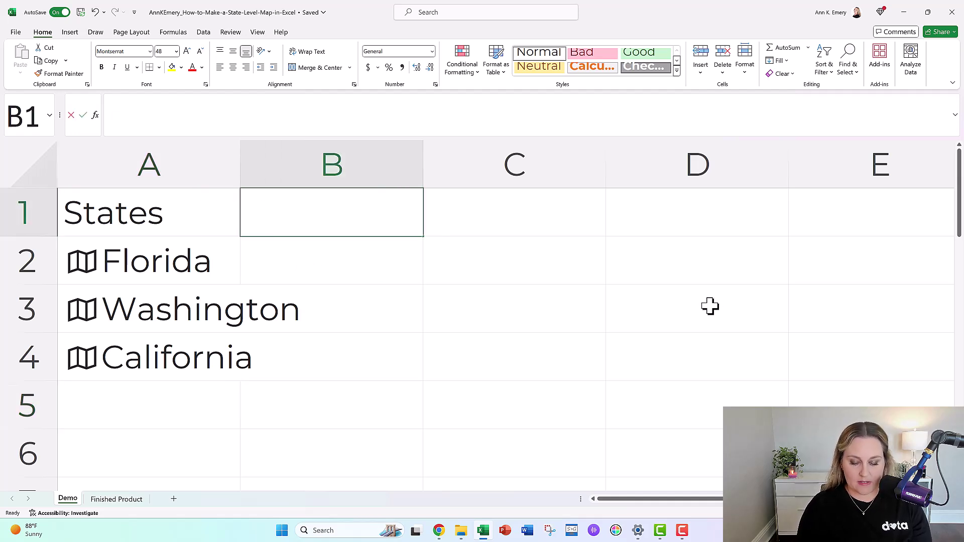
- Fill column B with '# of grants funded' values 10, 20, 30 and select A1:B4
type("# of gran ts funded")
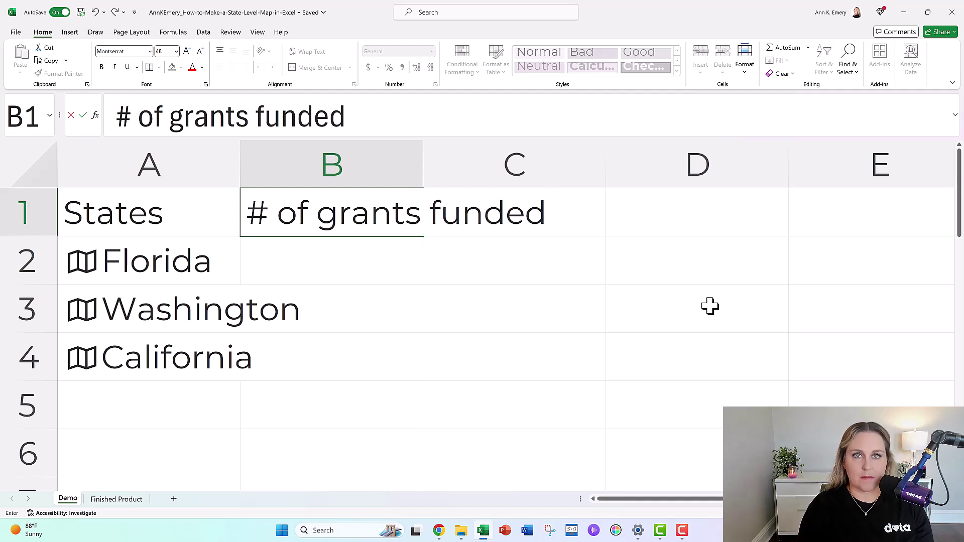
key("Return")
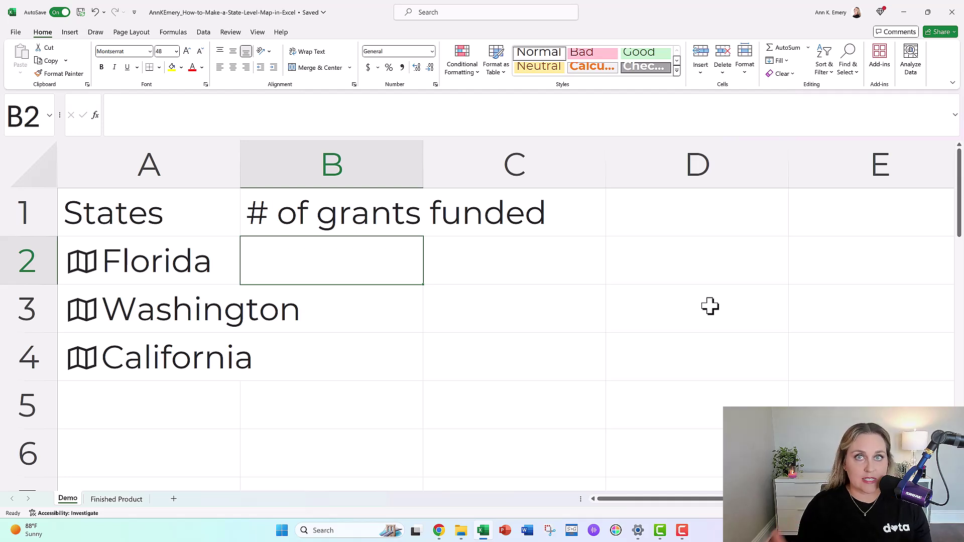
type("10")
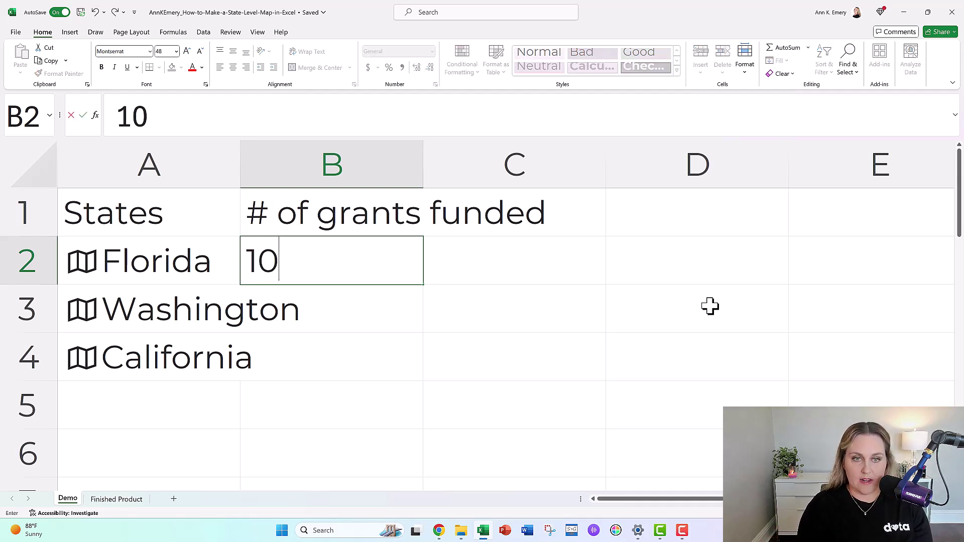
key("Return")
type("20")
key("Return")
type("30")
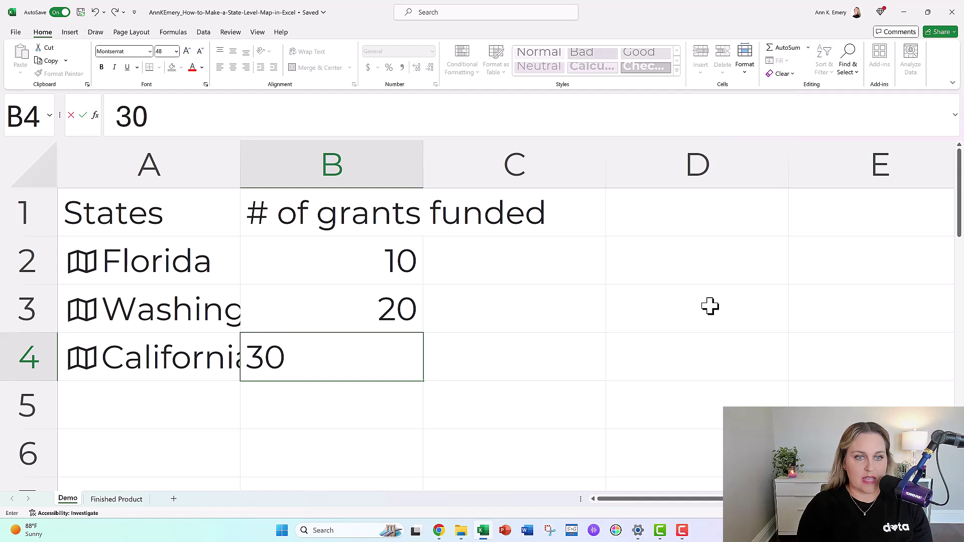
key("Return")
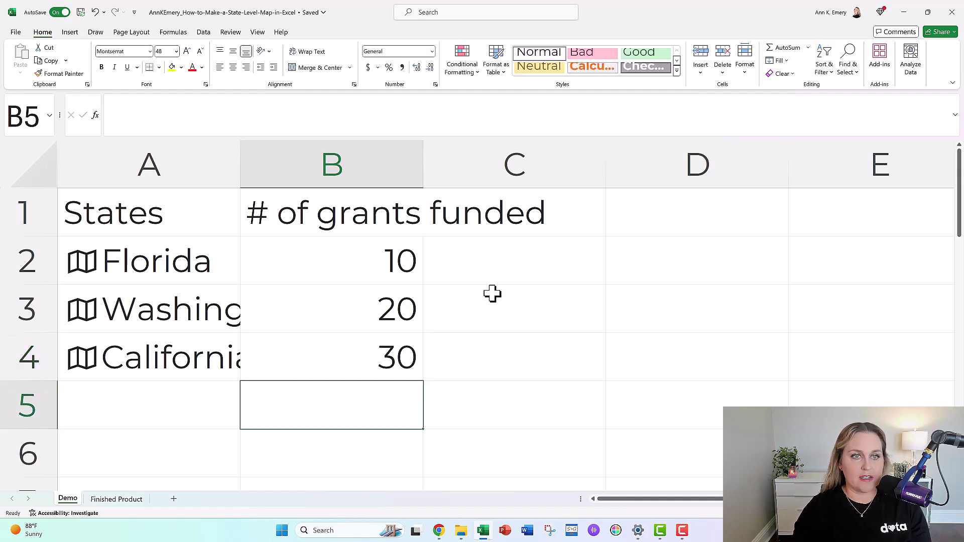
mouse_move(177, 222)
left_mouse_down()
mouse_move(393, 217)
mouse_move(387, 357)
left_mouse_up()
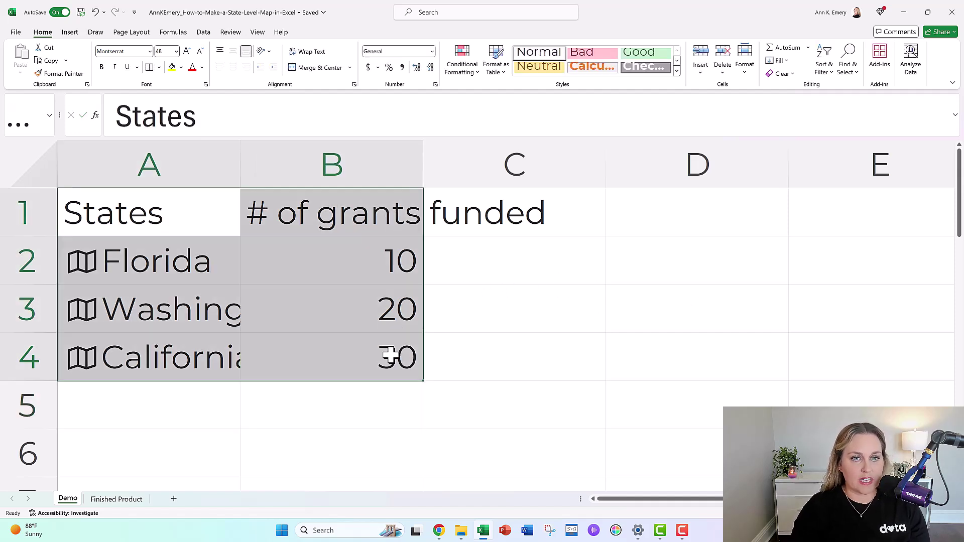
left_click(70, 36)
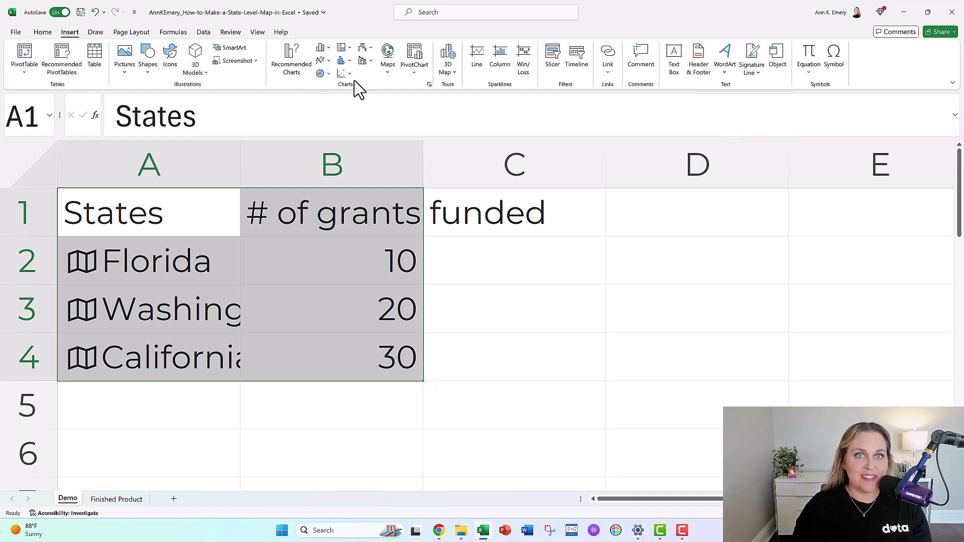
left_click(386, 76)
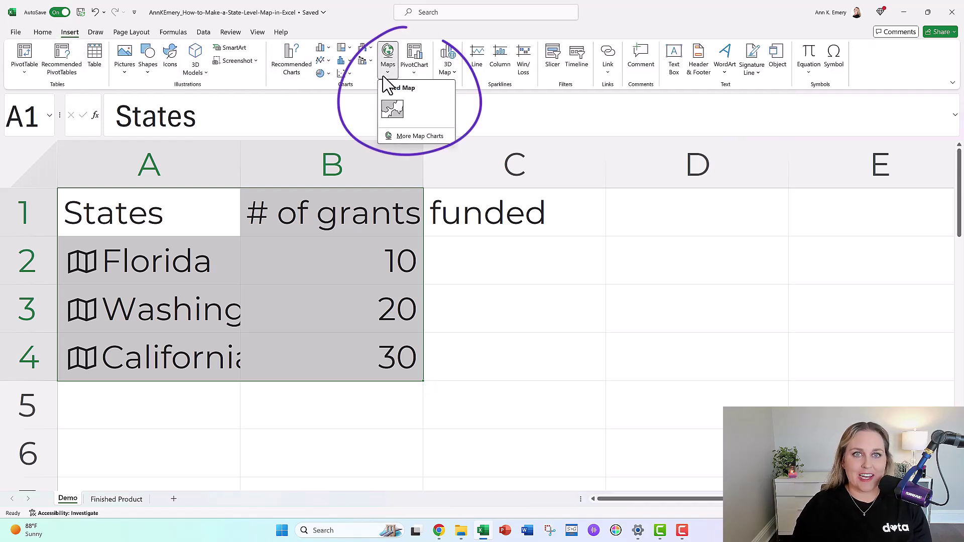
left_click(392, 111)
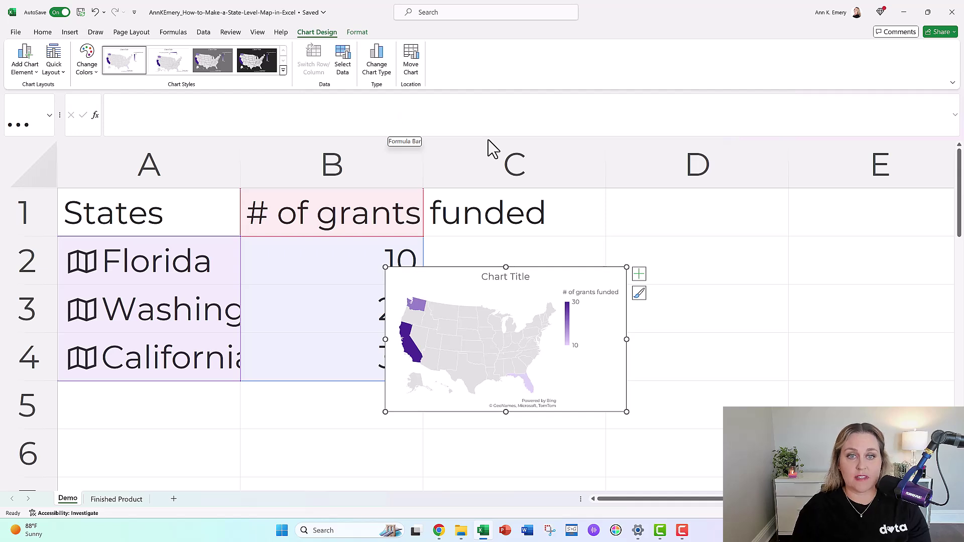
left_click_drag(446, 267, 516, 243)
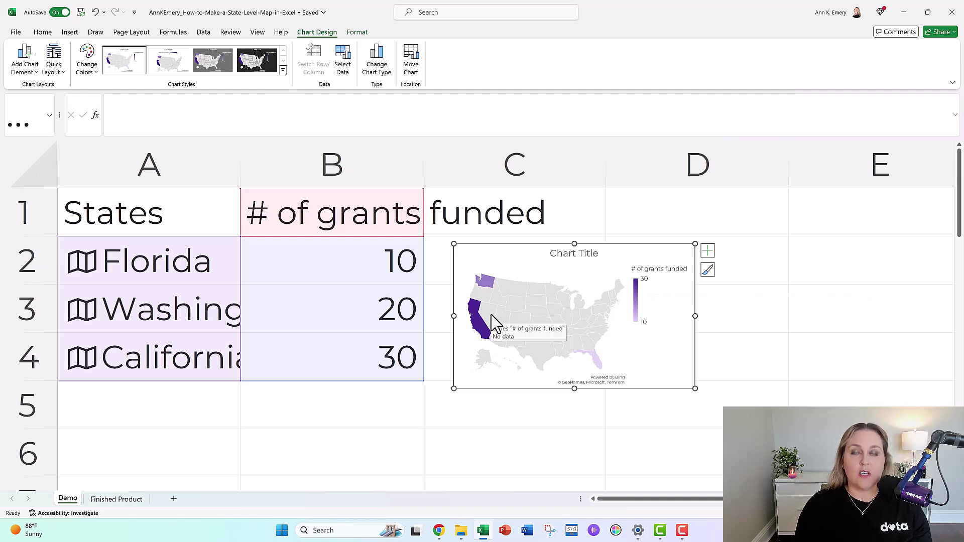
left_click(121, 501)
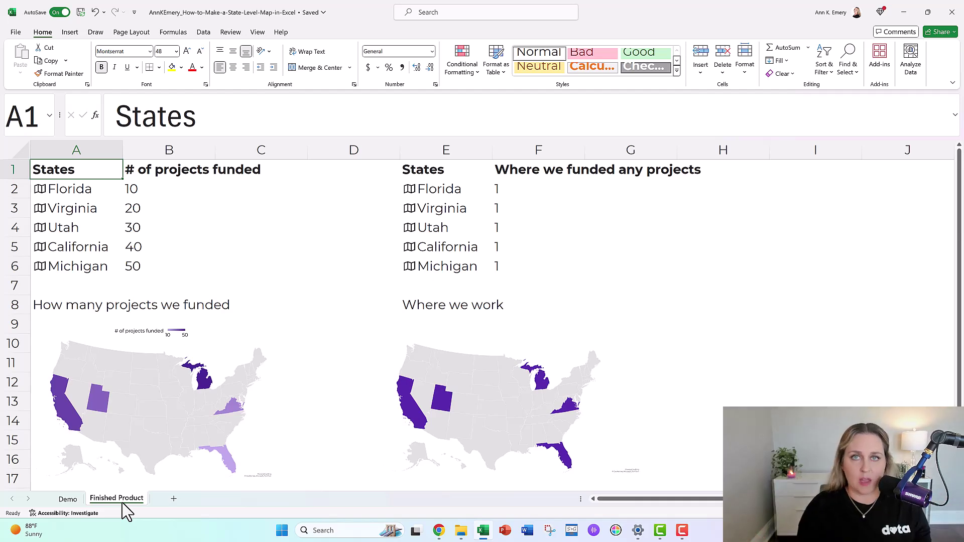
left_click(68, 500)
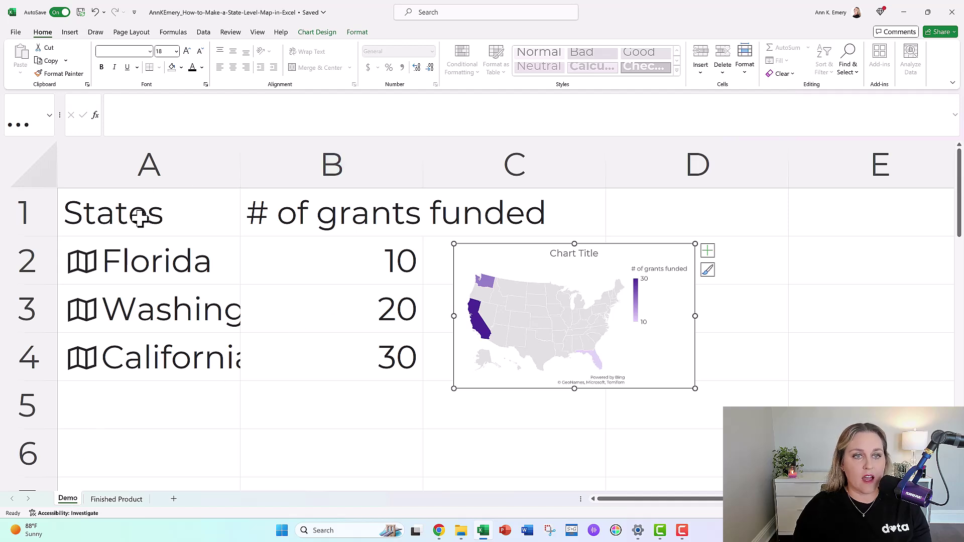
- Change the B1 heading to 'Where we worked'
left_click(359, 255)
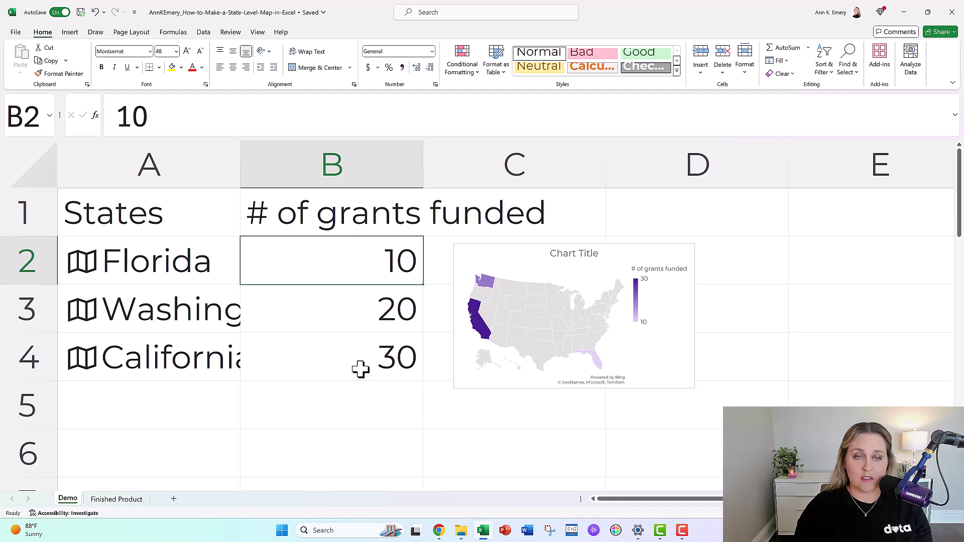
left_click(365, 210)
type("Where we worked")
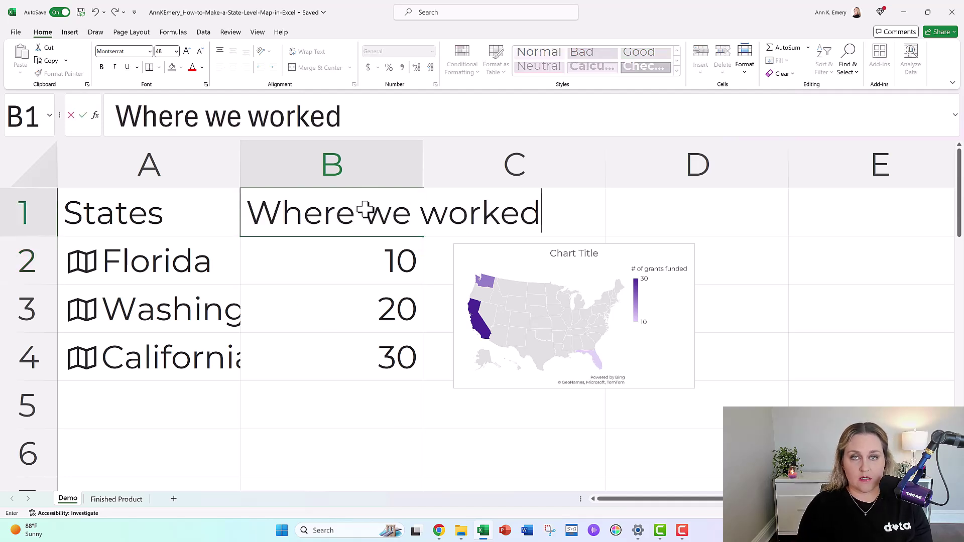
key("Return")
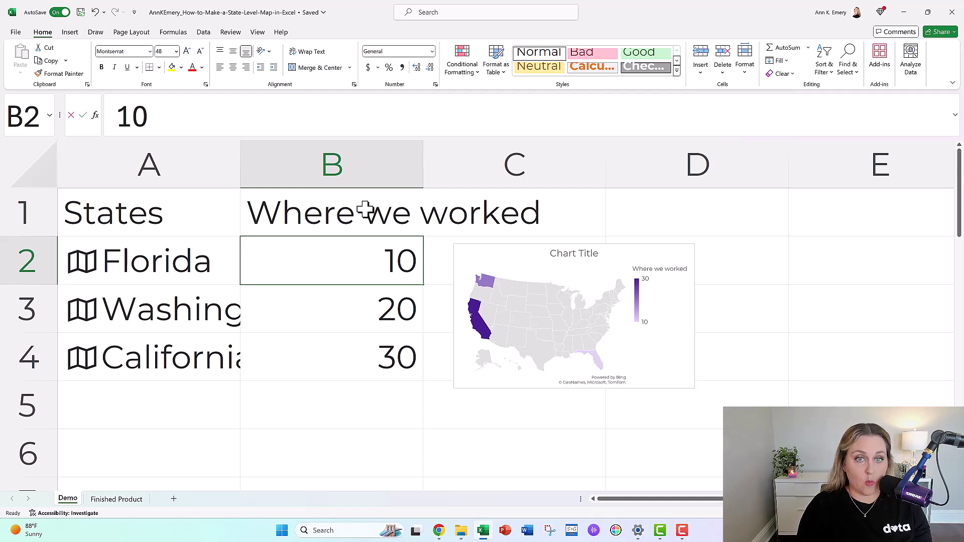
- Set the Florida, Washington and California values in B2:B4 to 1
type("1")
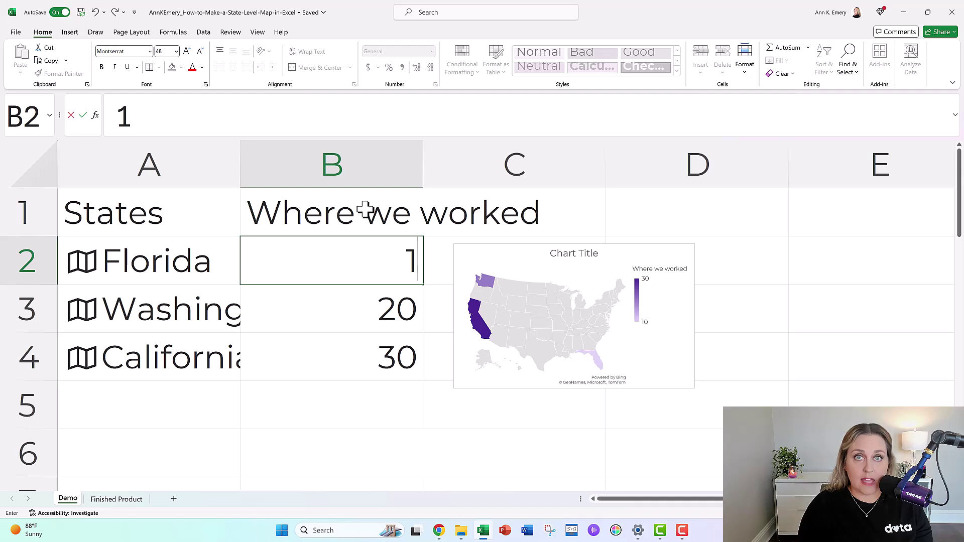
key("Return")
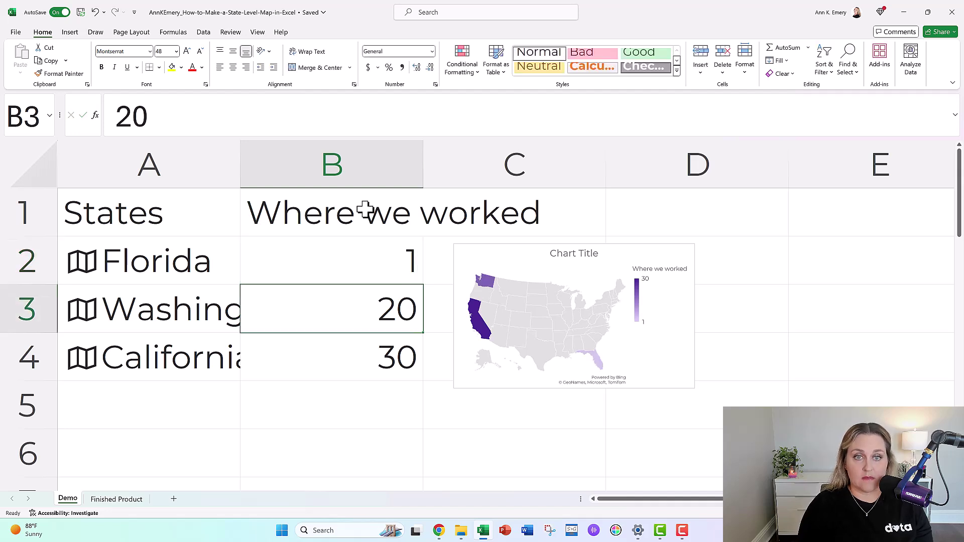
type("1")
key("Return")
type("1")
key("ctrl+Return")
key("Return")
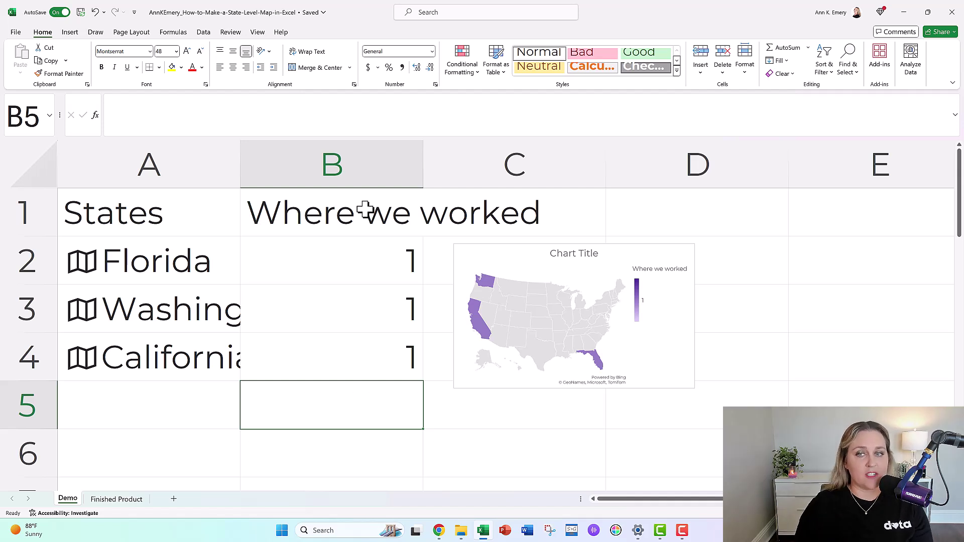
left_click(648, 282)
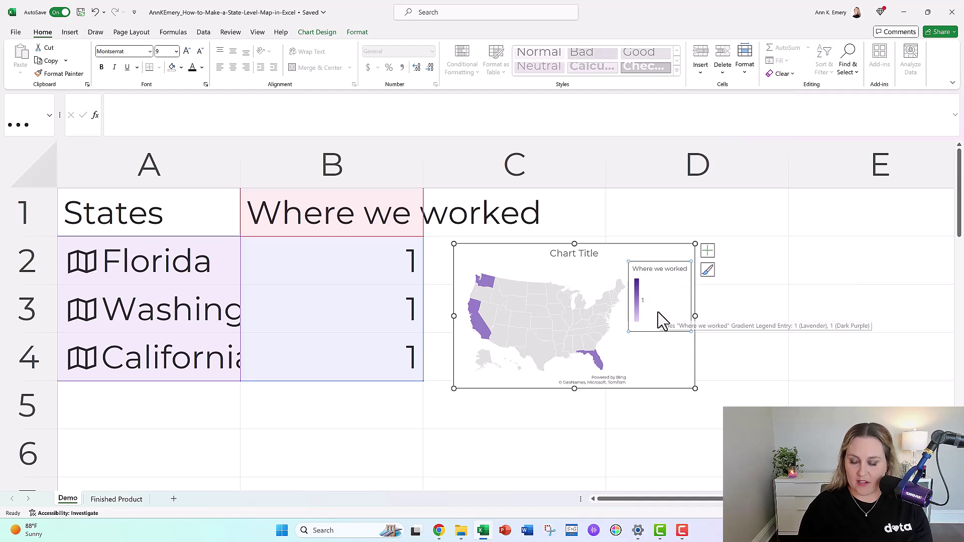
- Delete the selected legend from the Where we worked map chart
key("Delete")
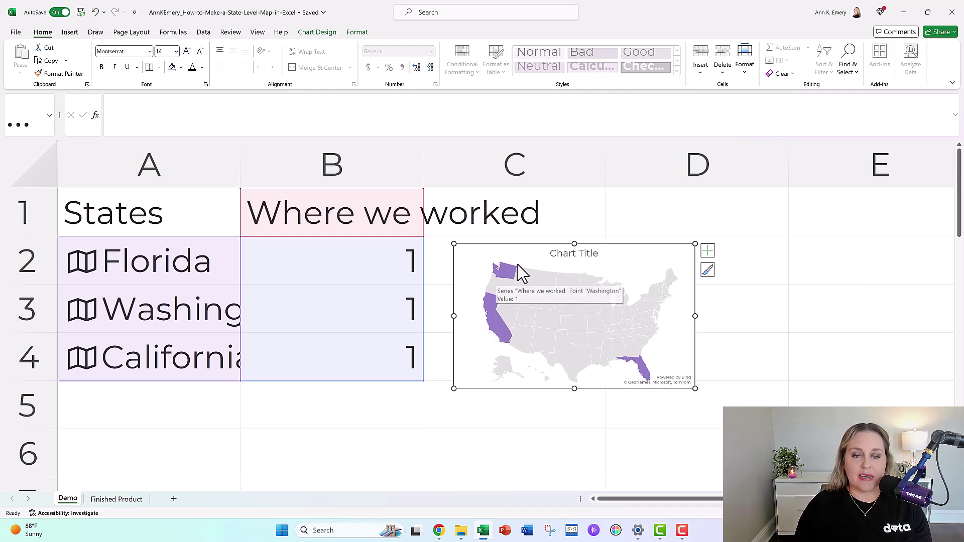
mouse_move(514, 280)
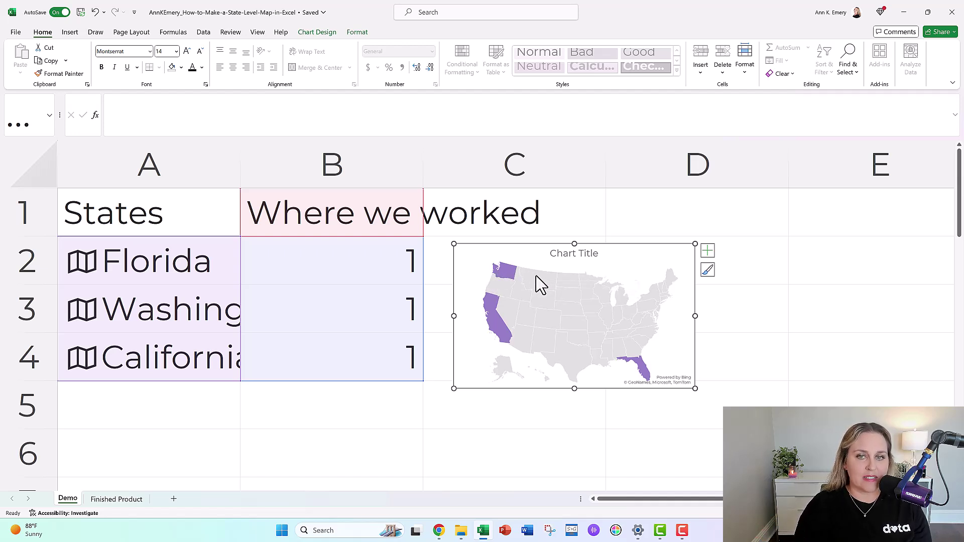
- Set the map series Minimum color to dark purple, then view the Finished Product sheet
right_click(505, 271)
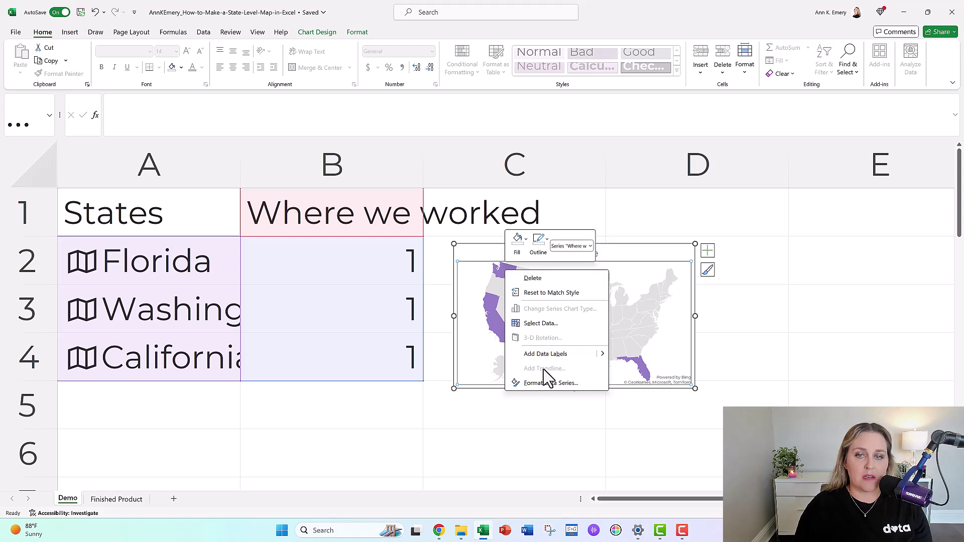
left_click(547, 387)
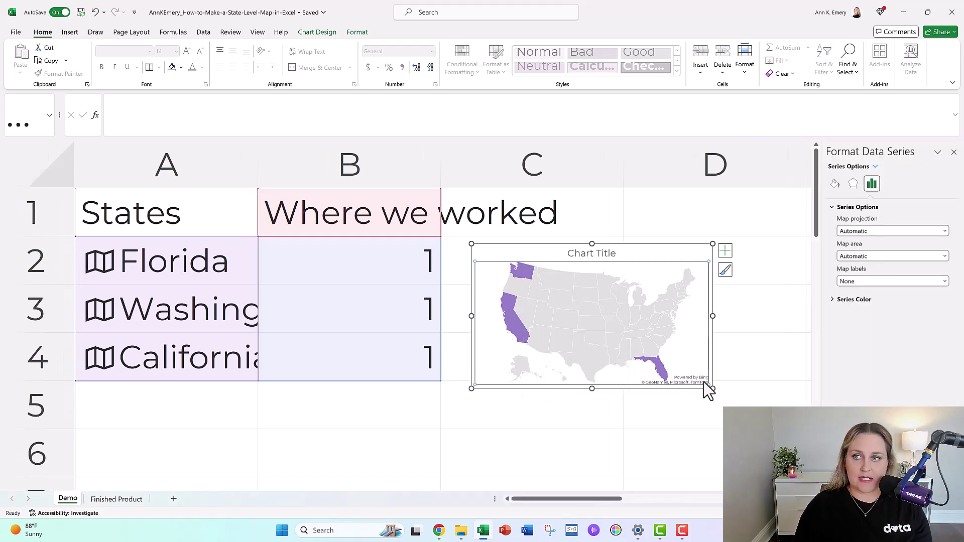
left_click(835, 302)
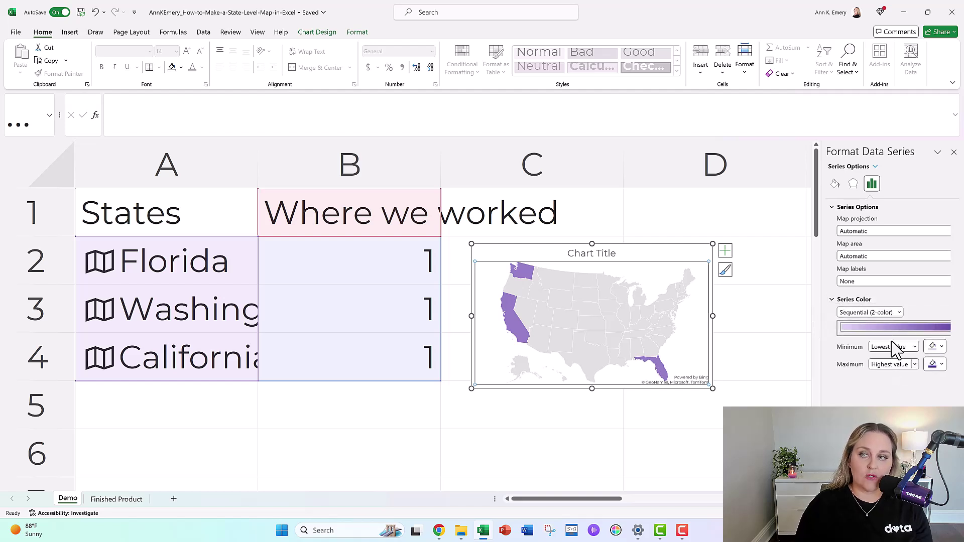
left_click(937, 346)
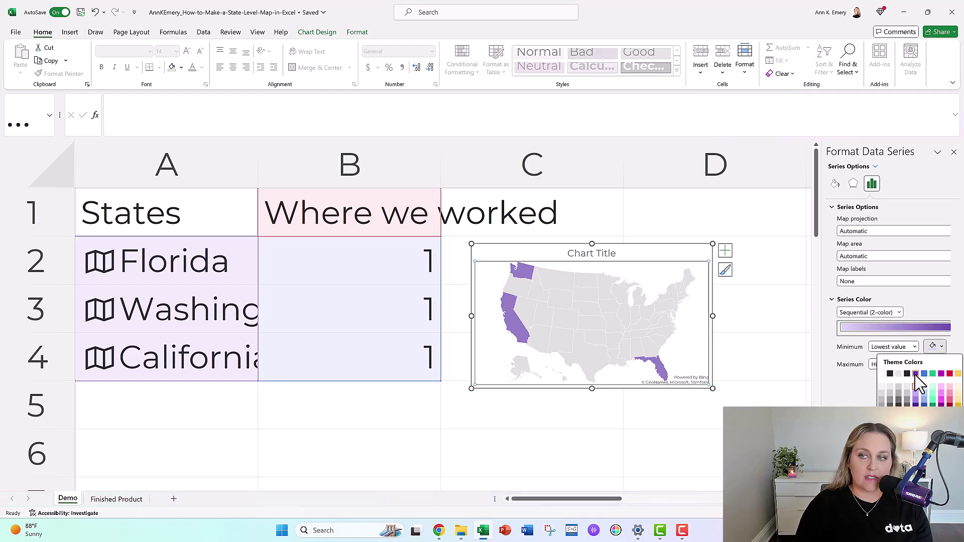
left_click(915, 374)
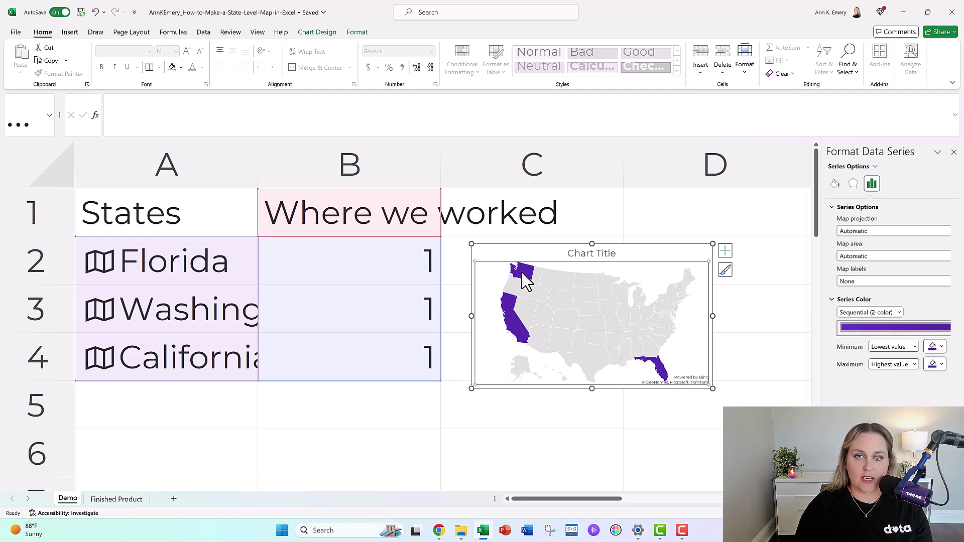
left_click(120, 500)
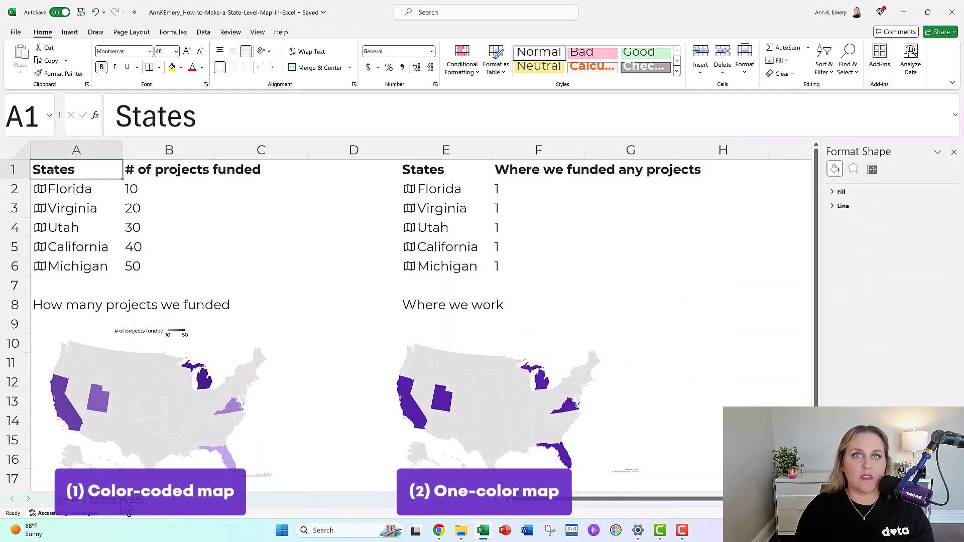